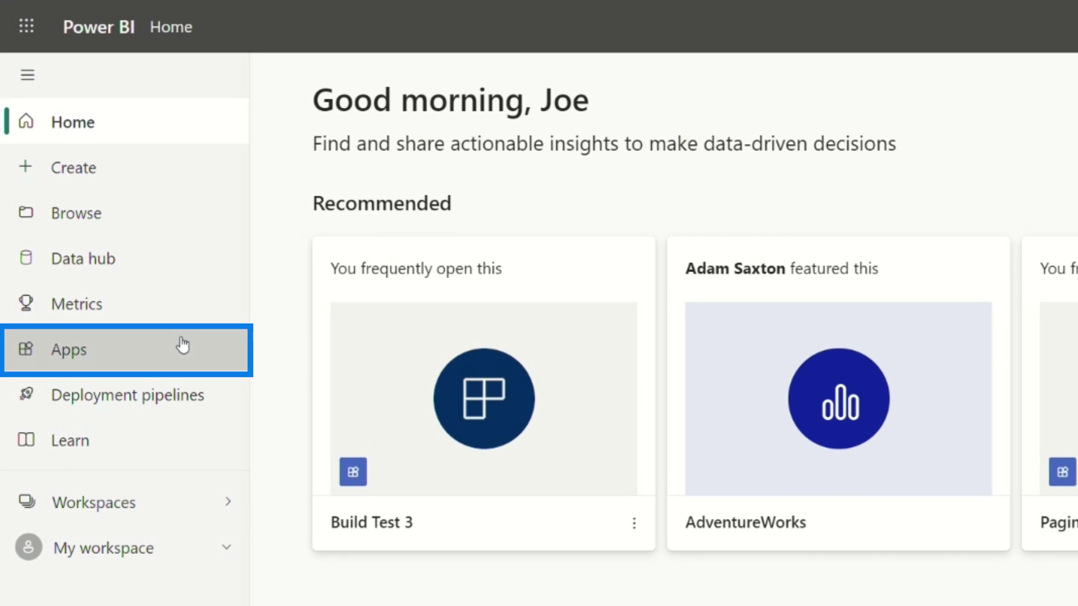
Step: Launch the Build Test 3 app from the viewer's Apps list to load Build Report 5 (Live)
click(183, 344)
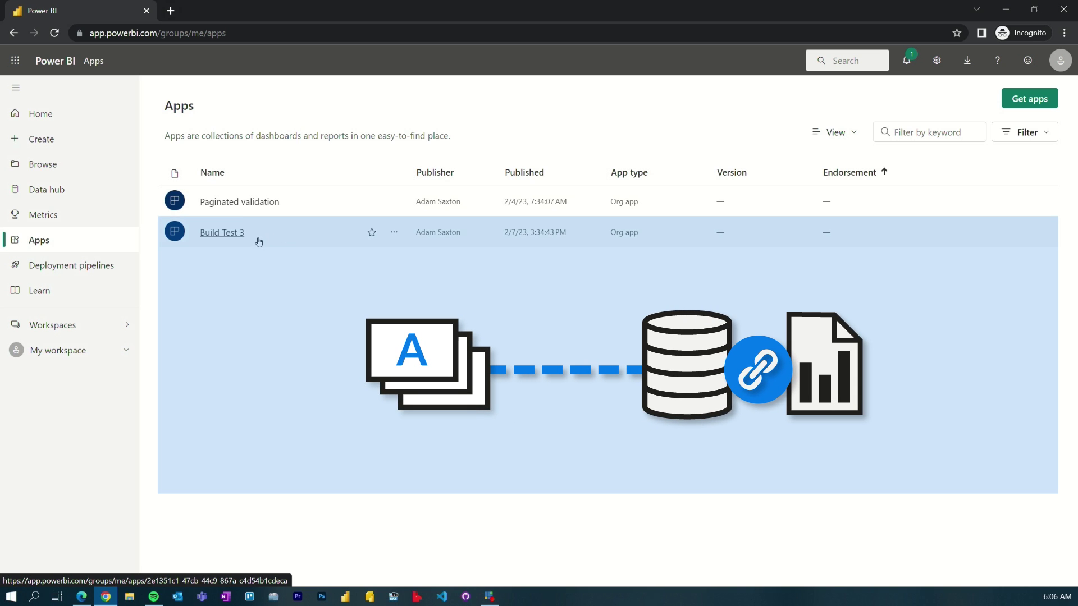
click(232, 234)
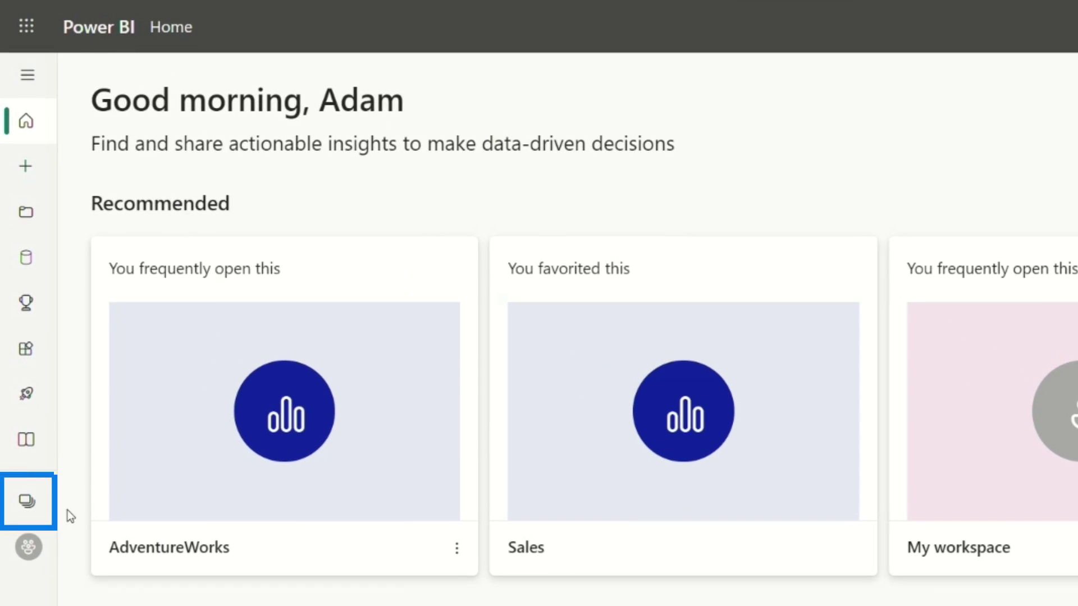
Step: In the Build Test 1 workspace, add the viewer to the app's audience and publish the update
click(29, 503)
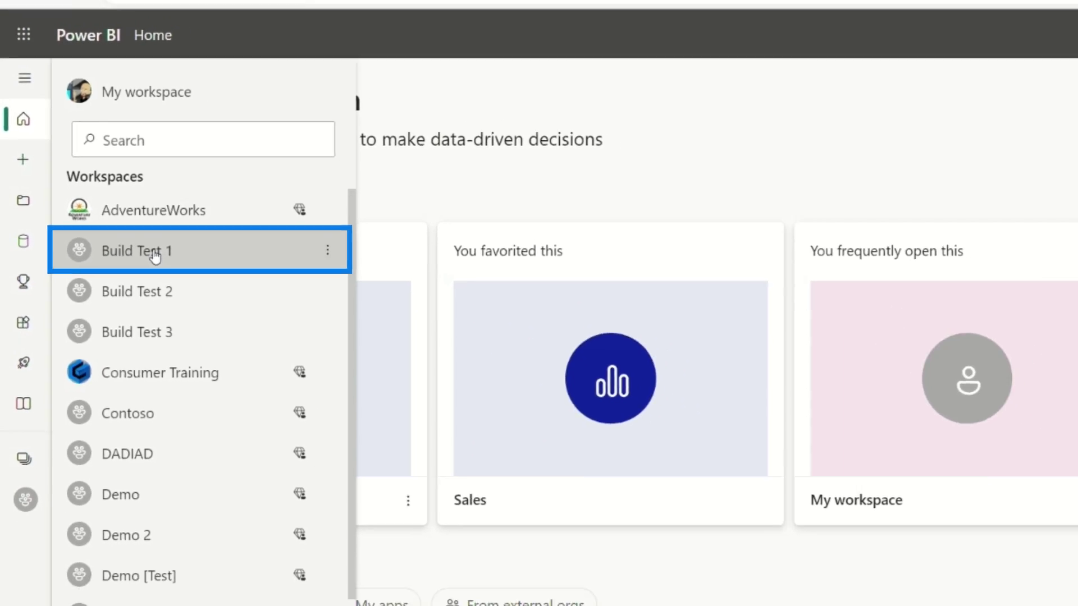
click(169, 272)
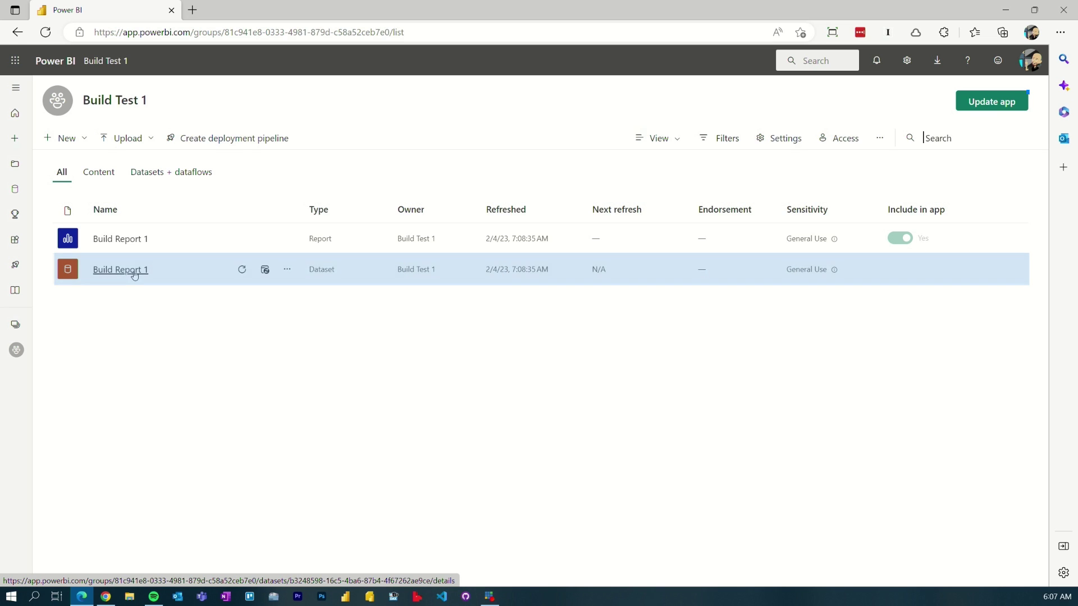
click(984, 102)
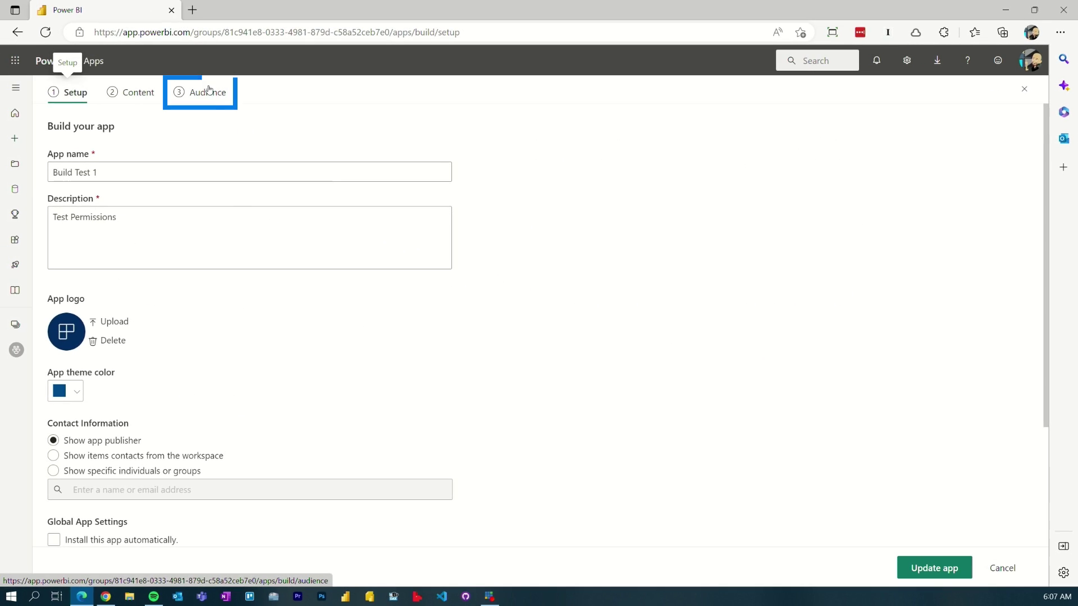
click(207, 93)
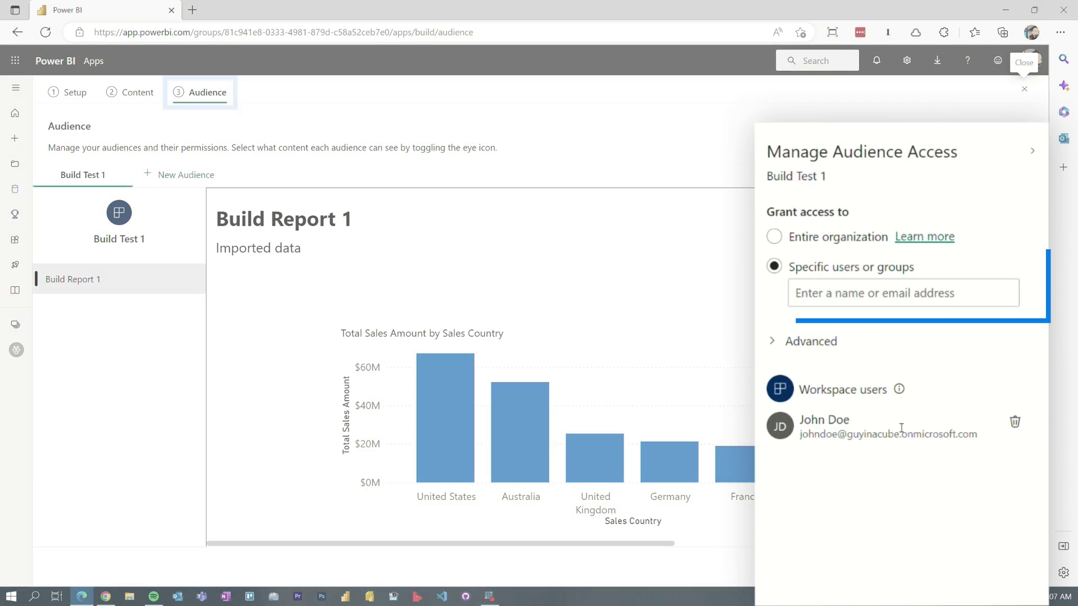
click(876, 293)
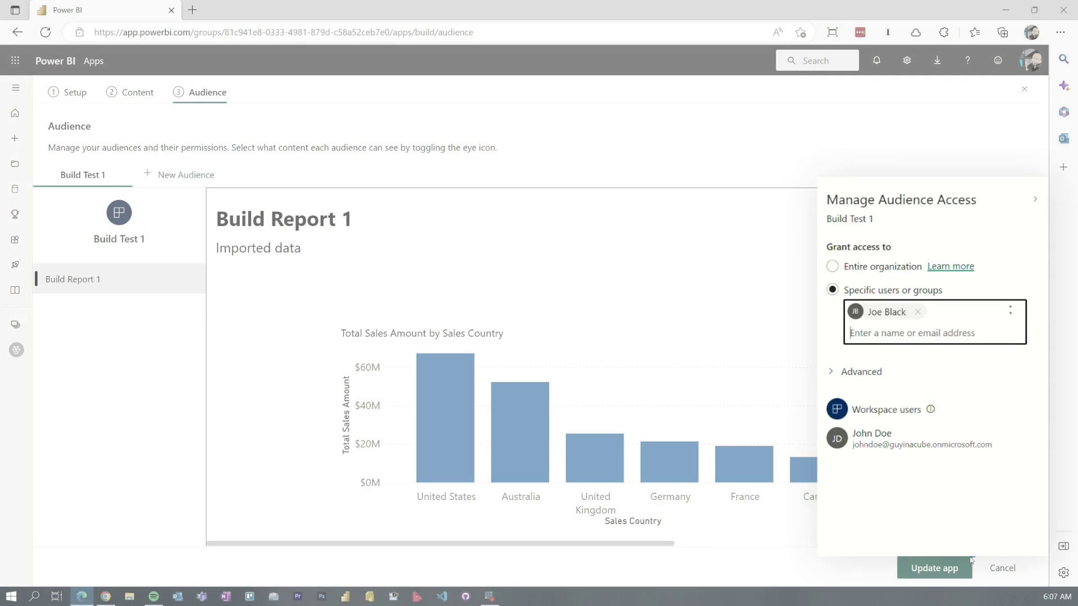
click(935, 568)
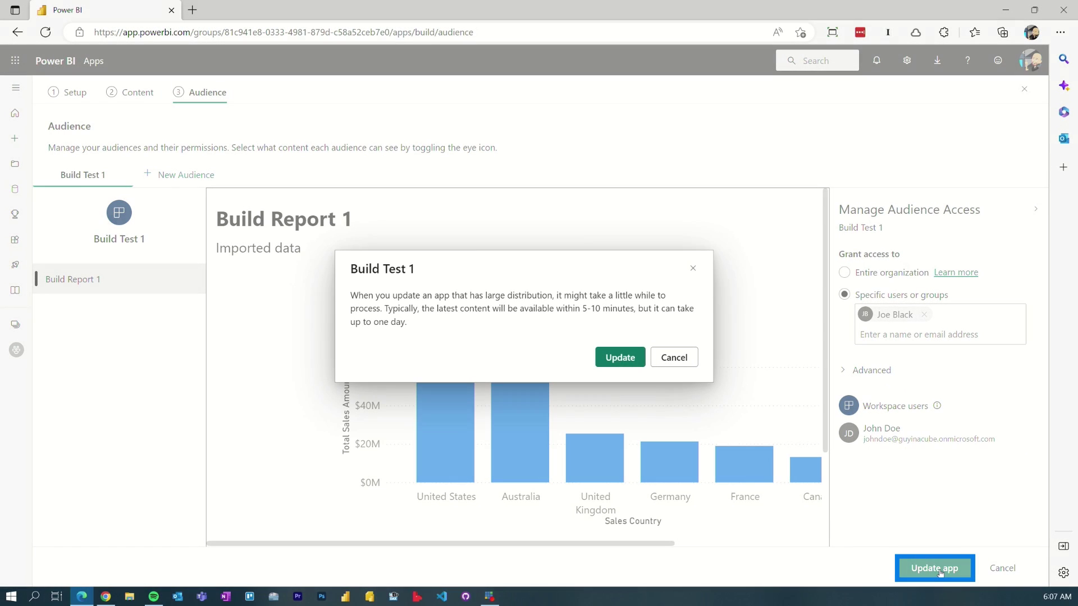
click(620, 357)
Step: Dismiss the publish confirmation, return Home, and move to the viewer's browser session
click(685, 377)
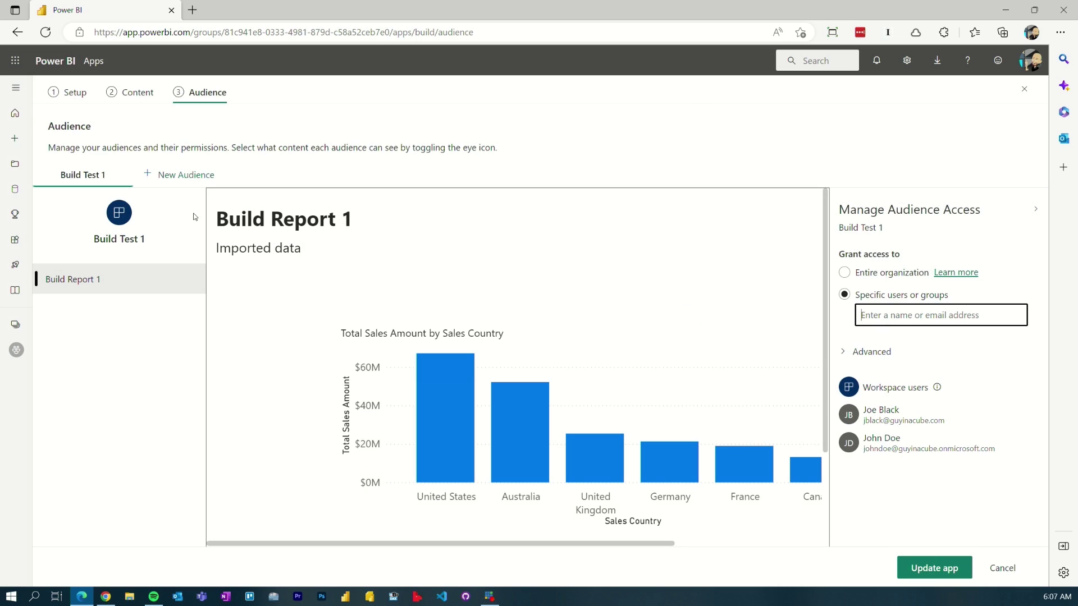
click(4, 110)
click(107, 598)
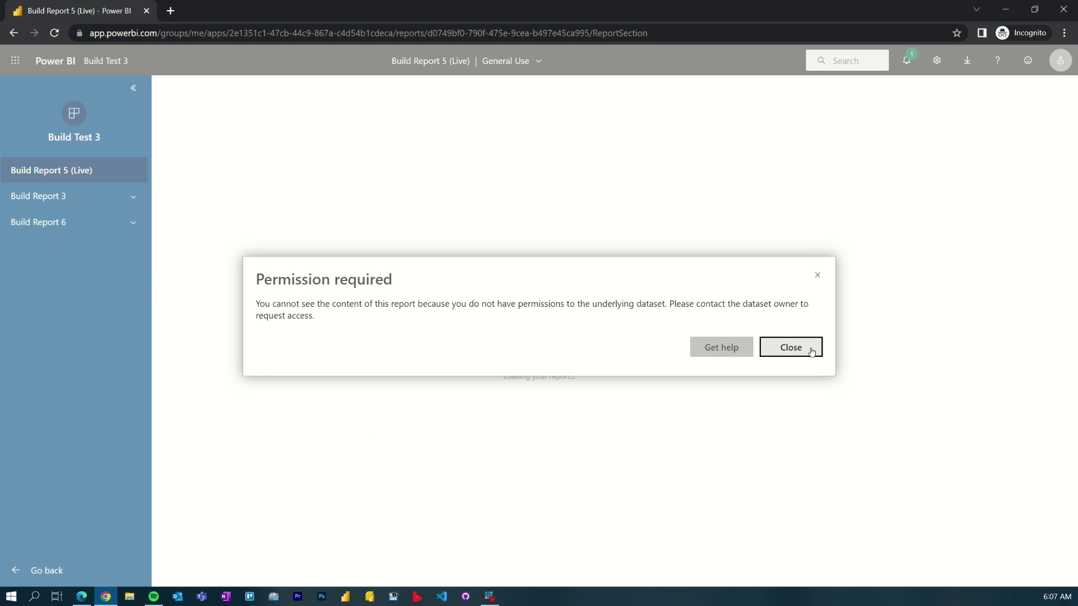
Step: Close the Permission required message, reload Home, and reopen the Build Test 3 app
click(812, 351)
click(54, 62)
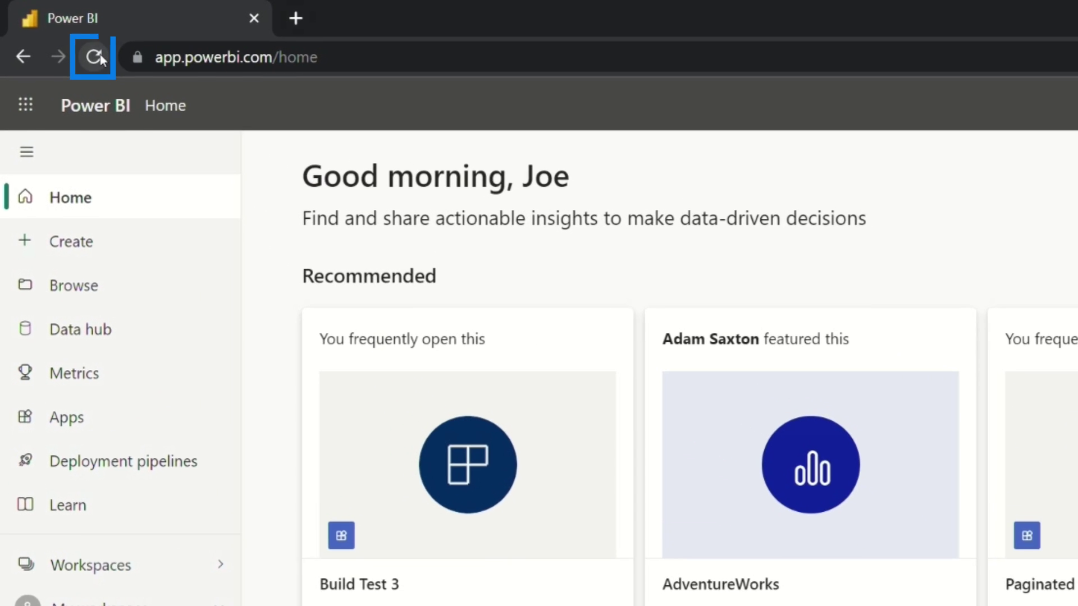
click(100, 58)
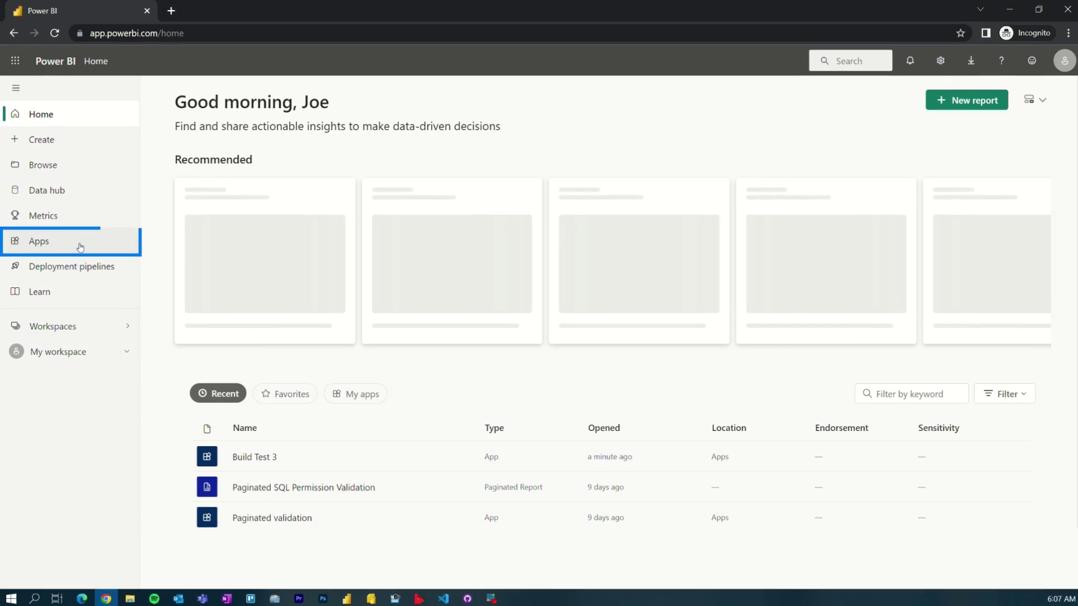
click(80, 247)
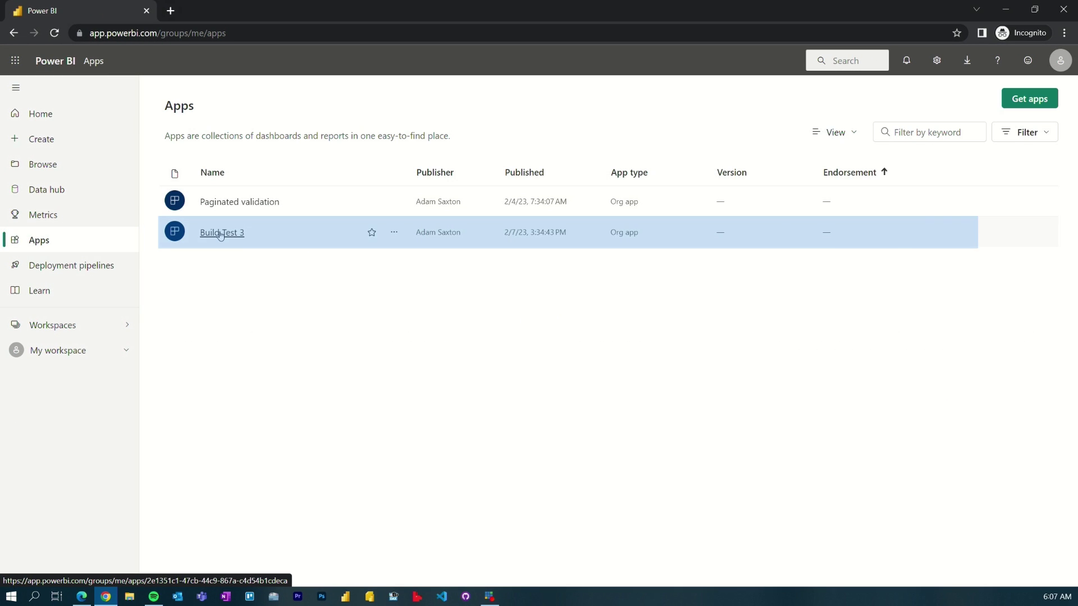
click(220, 232)
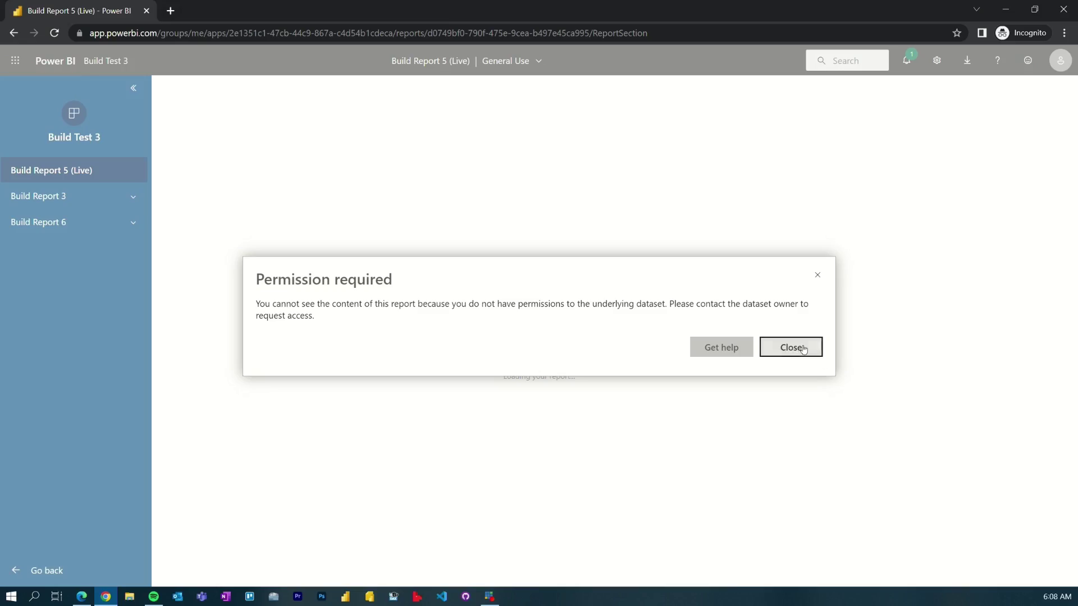
Step: Dismiss the repeated Permission required message and go back to the viewer's Apps list
click(804, 349)
click(58, 63)
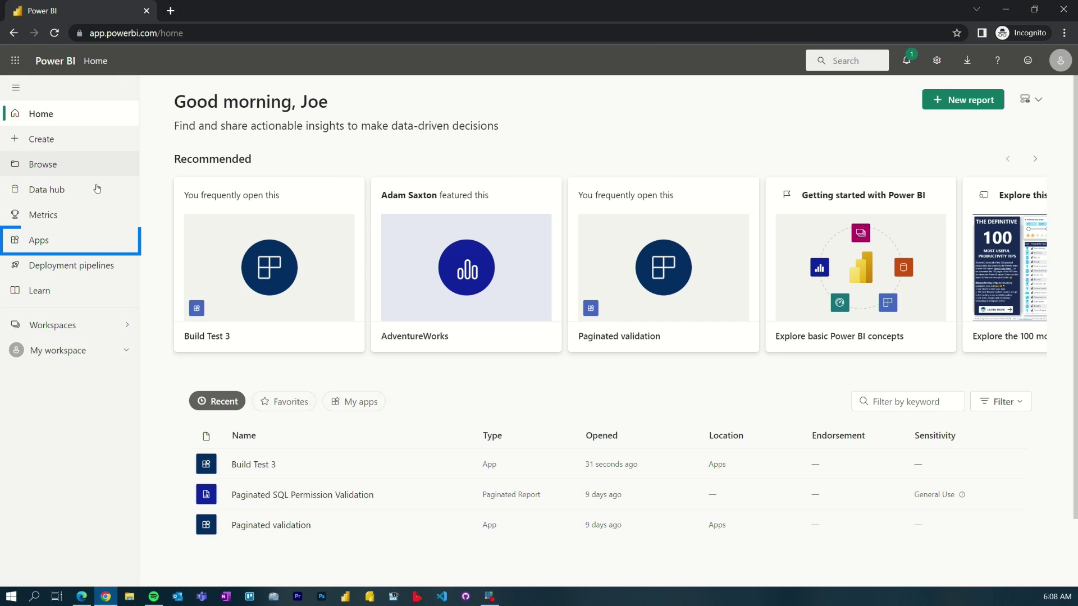
click(53, 246)
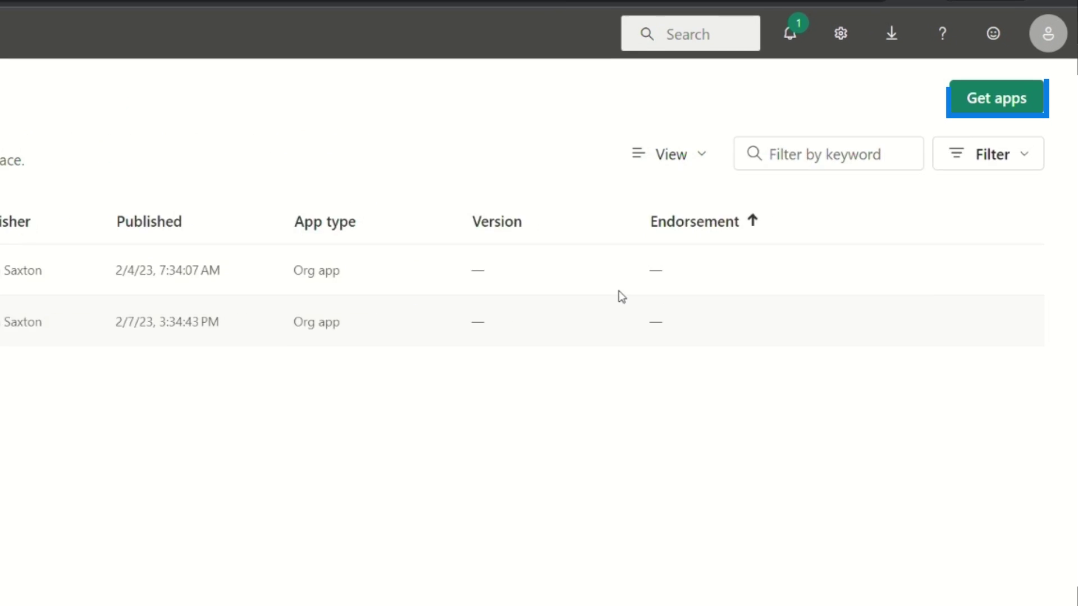
Step: Install the Build Test 1 app via Get apps, then reopen Build Test 3
click(1027, 100)
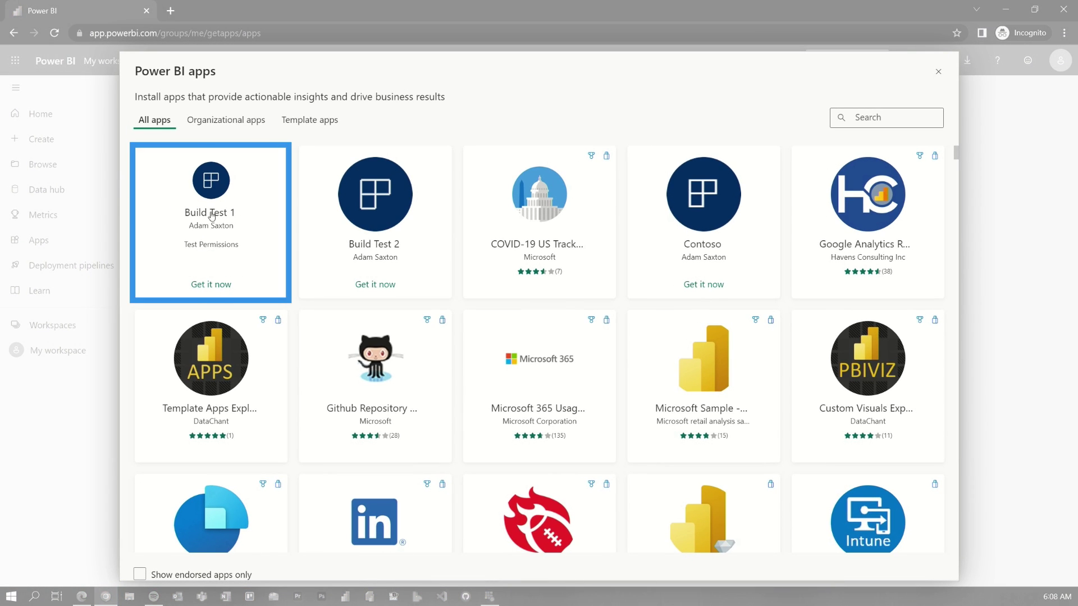
click(216, 285)
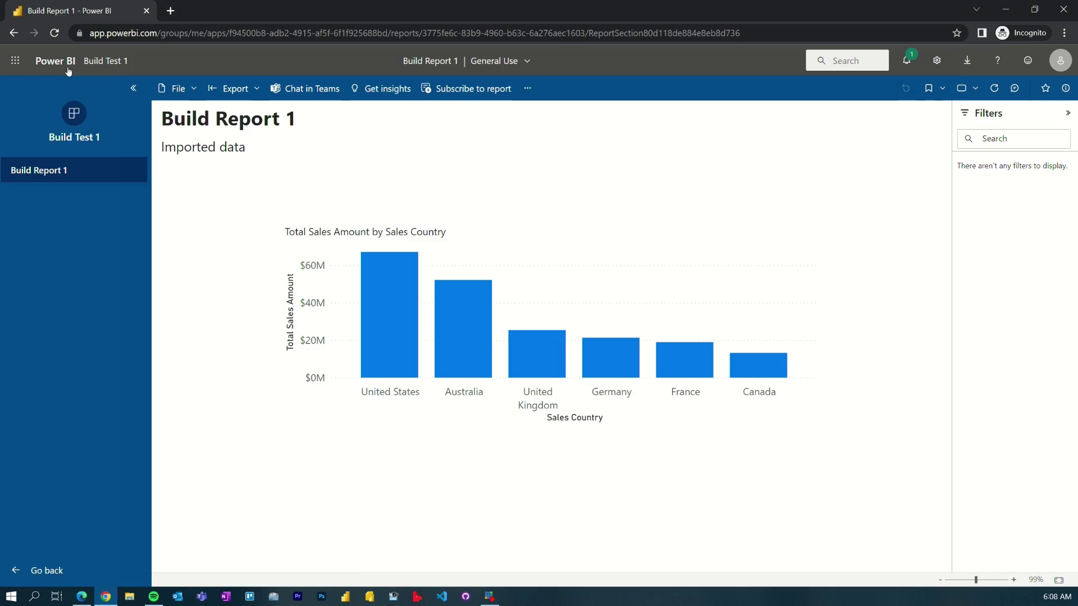
click(68, 68)
click(80, 250)
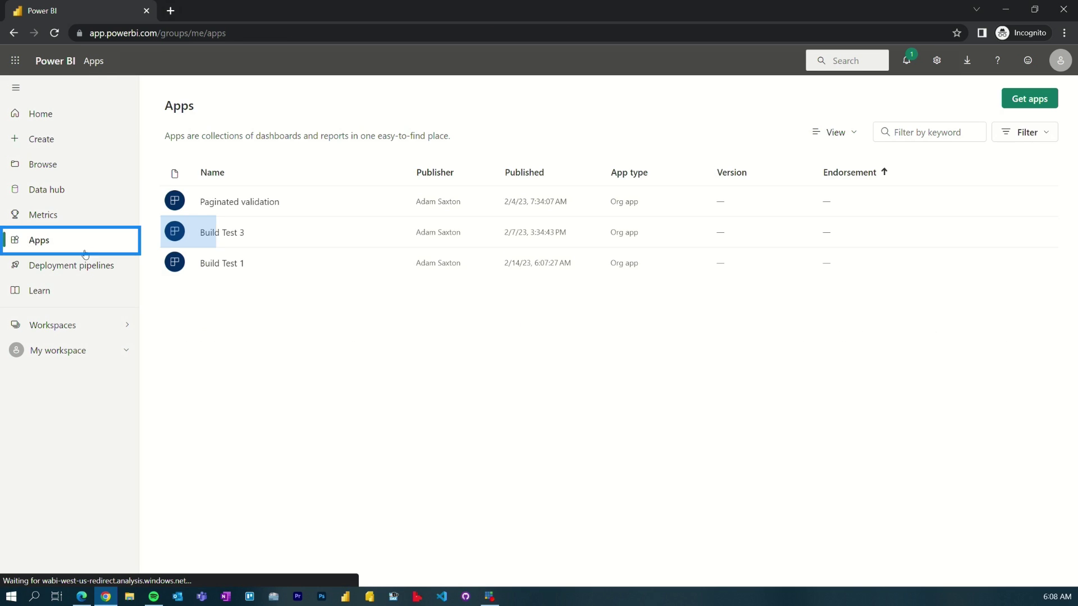
click(237, 235)
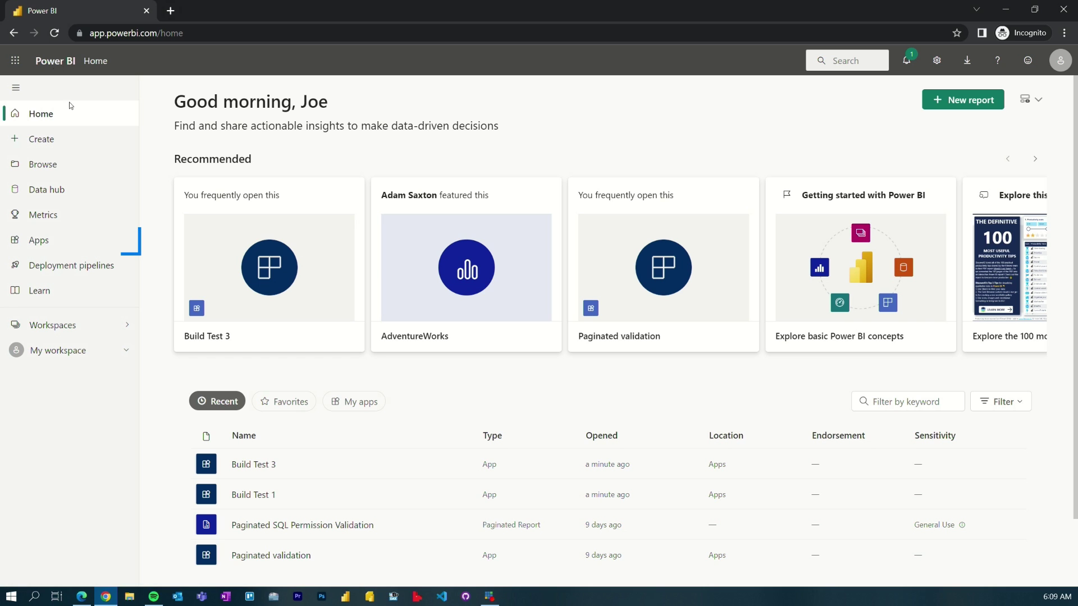
Step: Delete Build Test 1 from the viewer's apps, then return to the admin's workspace list
click(61, 243)
click(470, 295)
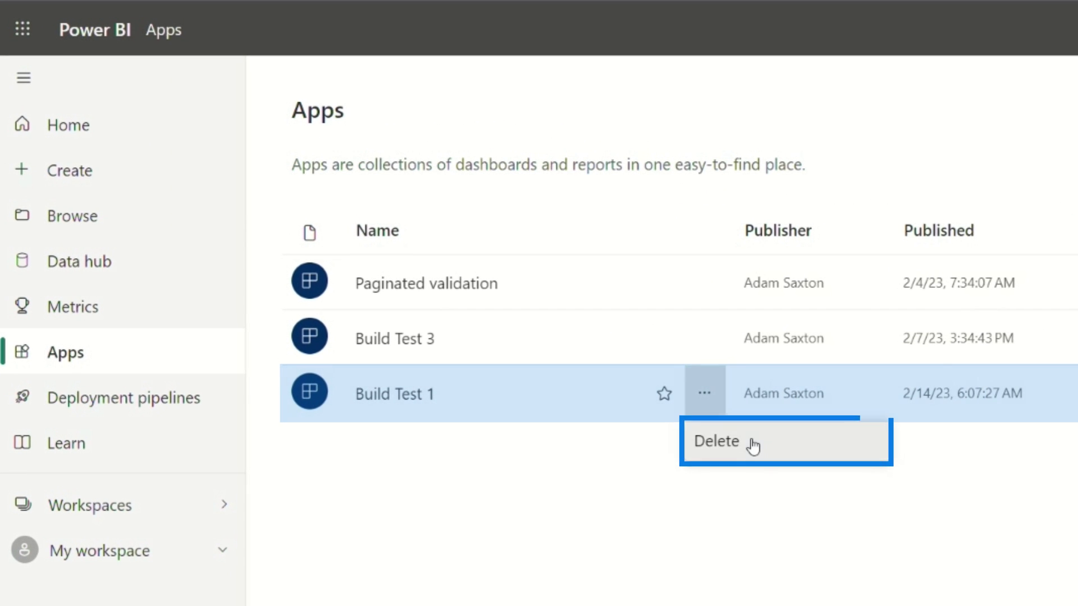
click(753, 445)
click(1013, 548)
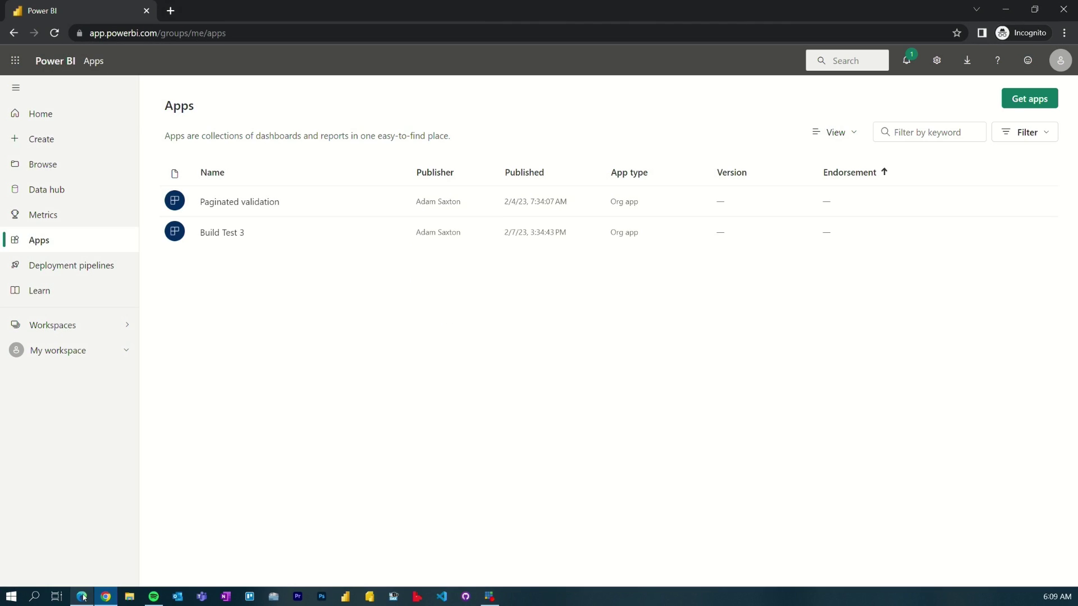
click(83, 598)
click(16, 316)
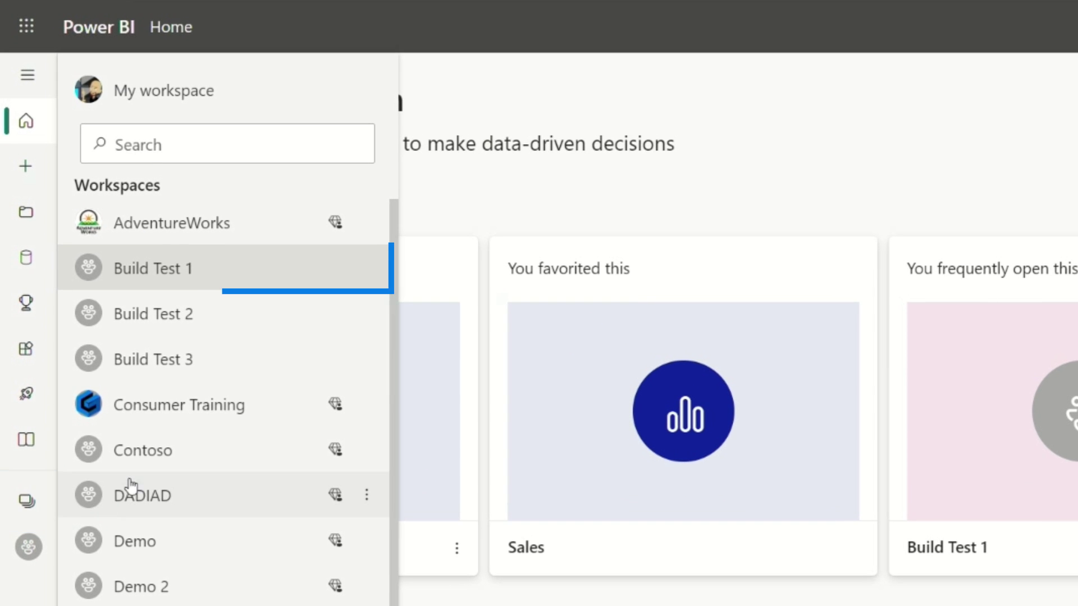
click(187, 267)
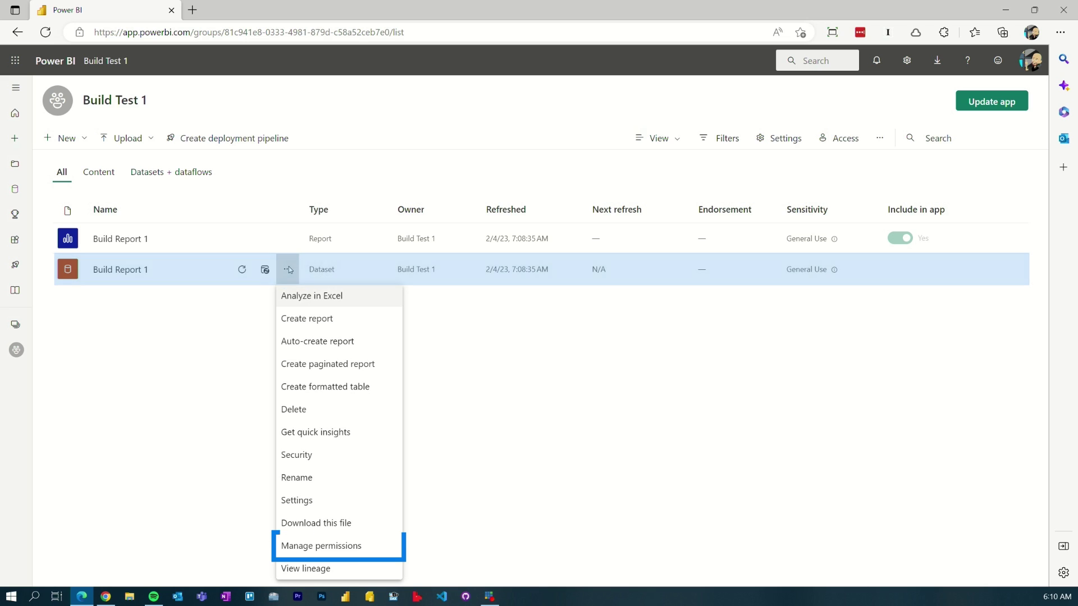
click(352, 552)
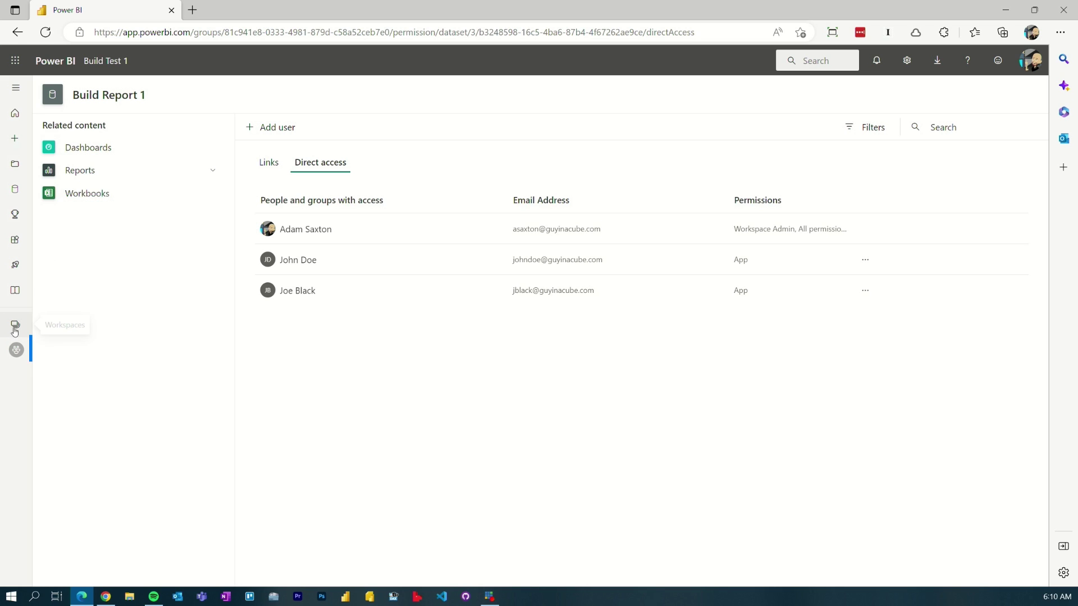
click(19, 351)
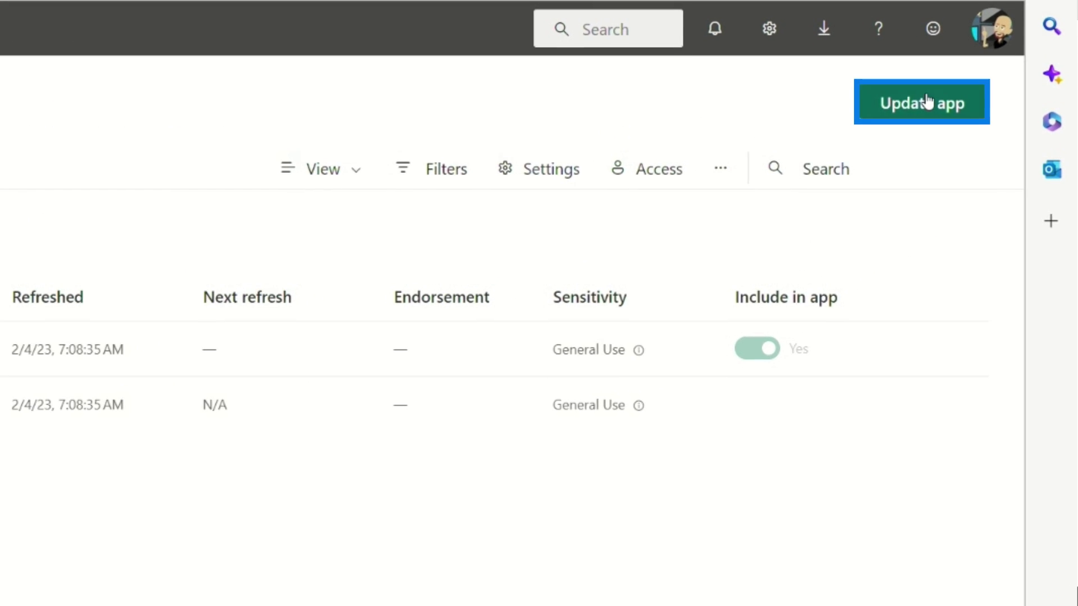
Step: Drop the viewer from Build Test 1's audience, publish the app update, and return to the workspace
click(991, 101)
click(200, 92)
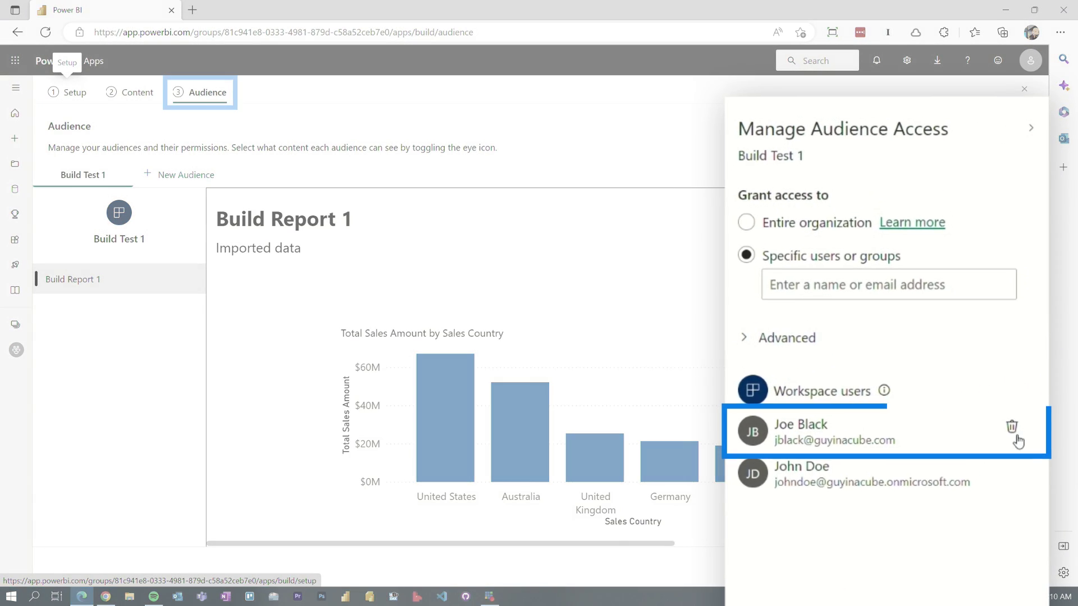
click(1012, 428)
click(935, 568)
double_click(558, 367)
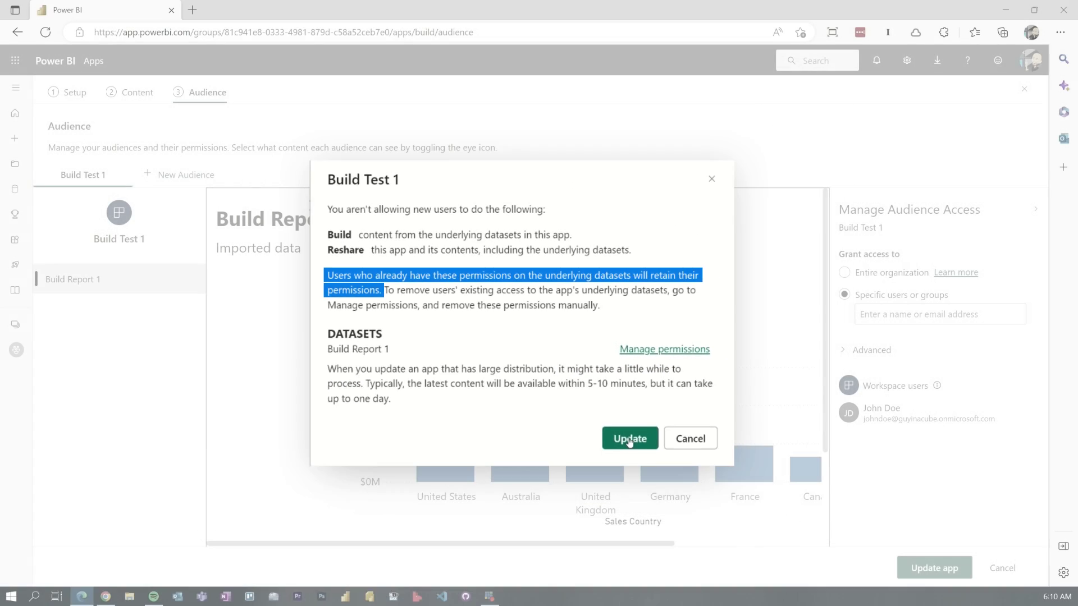
click(629, 438)
click(672, 371)
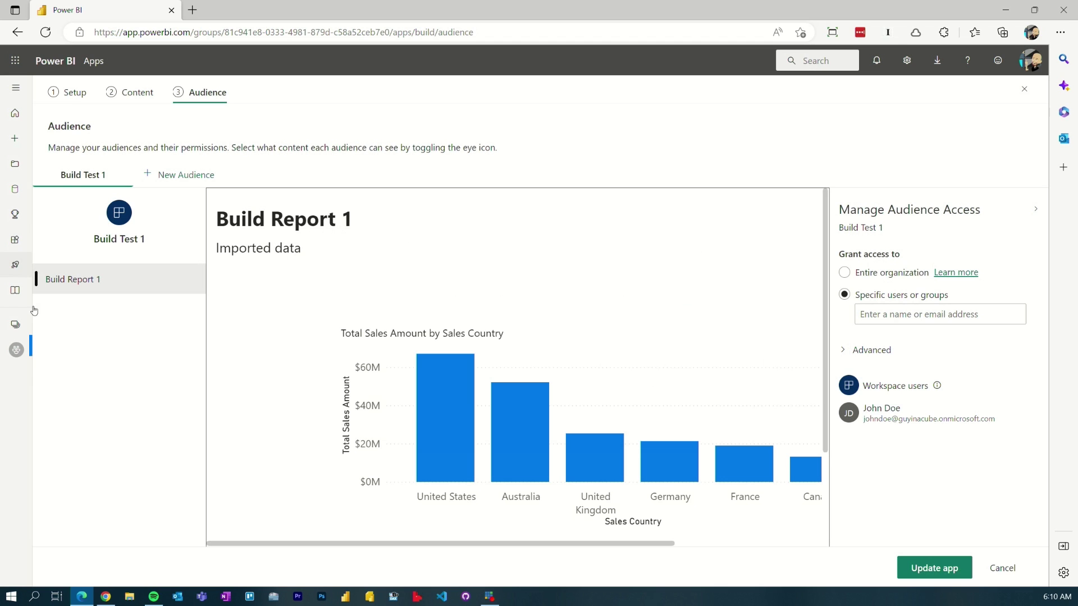
click(25, 350)
Step: Check the Build Report 1 dataset's direct access under Manage permissions, then show the viewer's Apps list
click(287, 270)
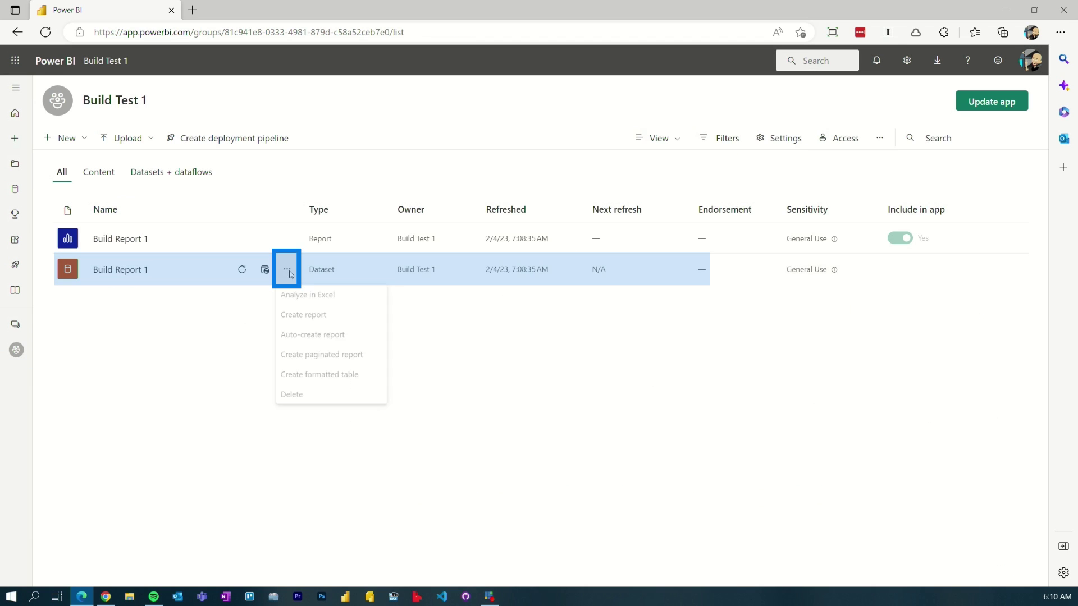
click(335, 545)
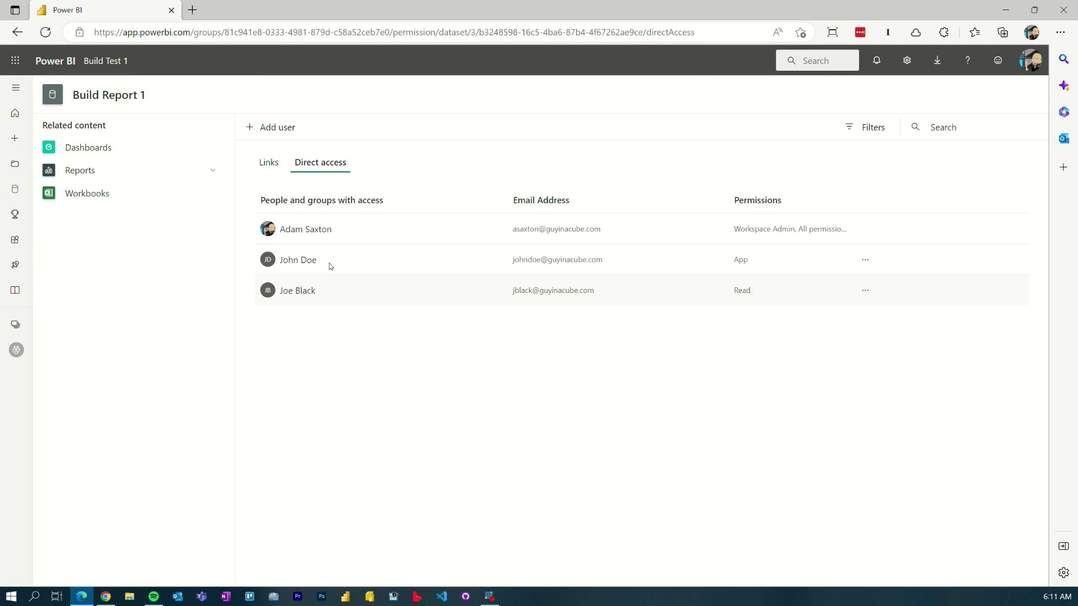
click(106, 597)
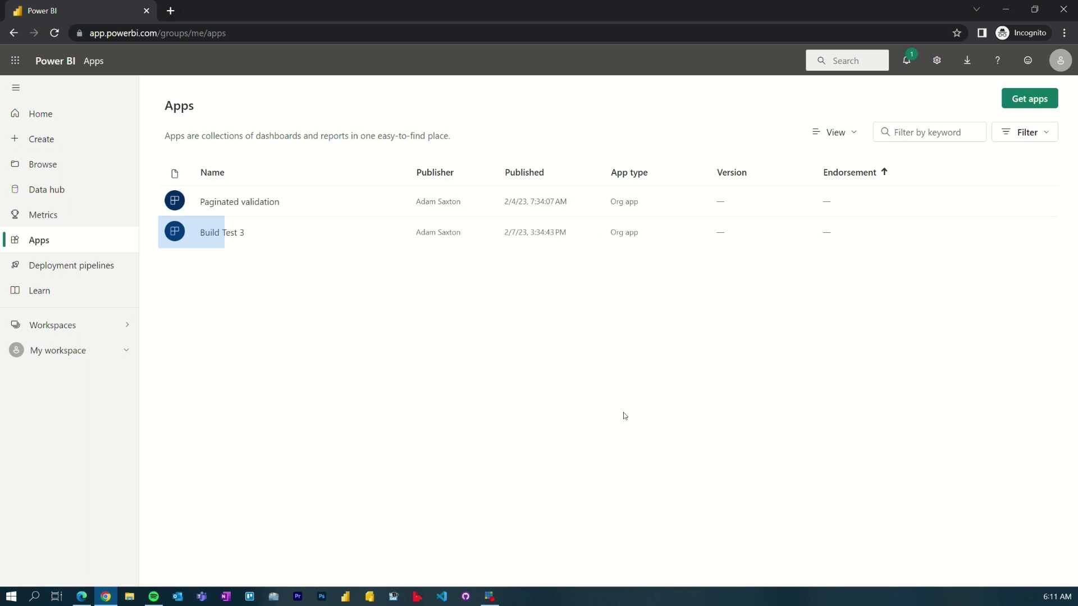
Step: Open Build Test 3 as the viewer so Build Report 5 (Live) renders 565K total quantity
click(235, 240)
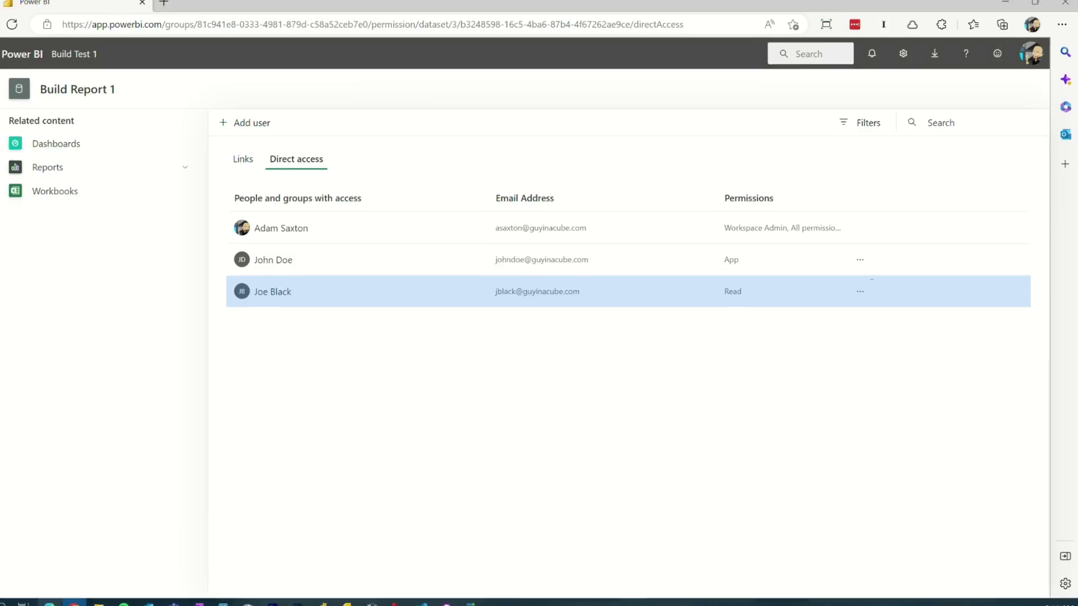
Step: Revoke the viewer's Build Report 1 dataset access, including Build Report 1 and Build Report 5 (Live)
click(771, 312)
click(860, 516)
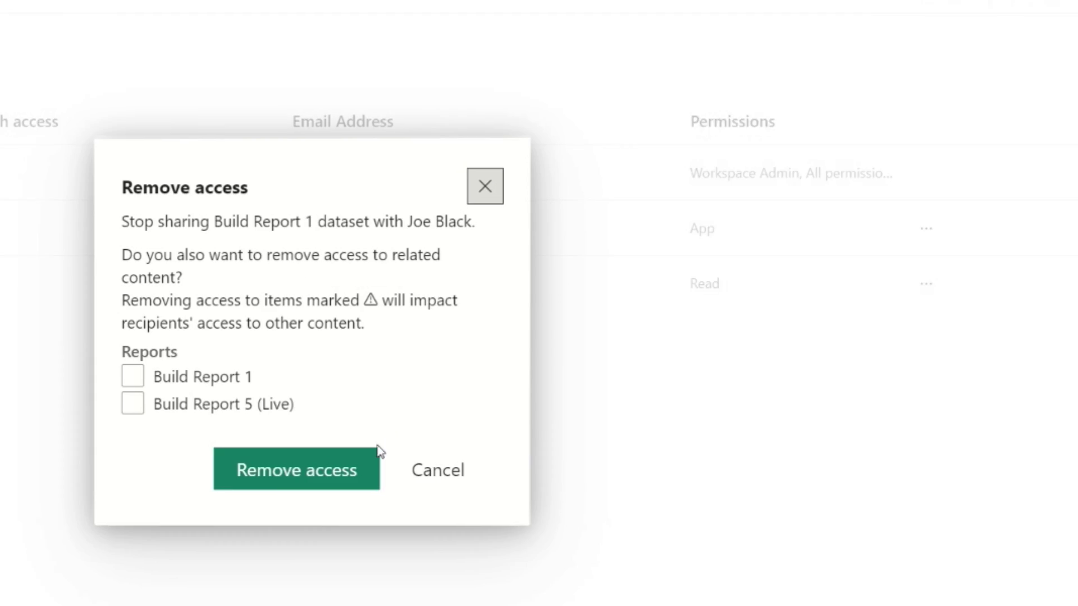
click(48, 396)
click(343, 366)
click(528, 444)
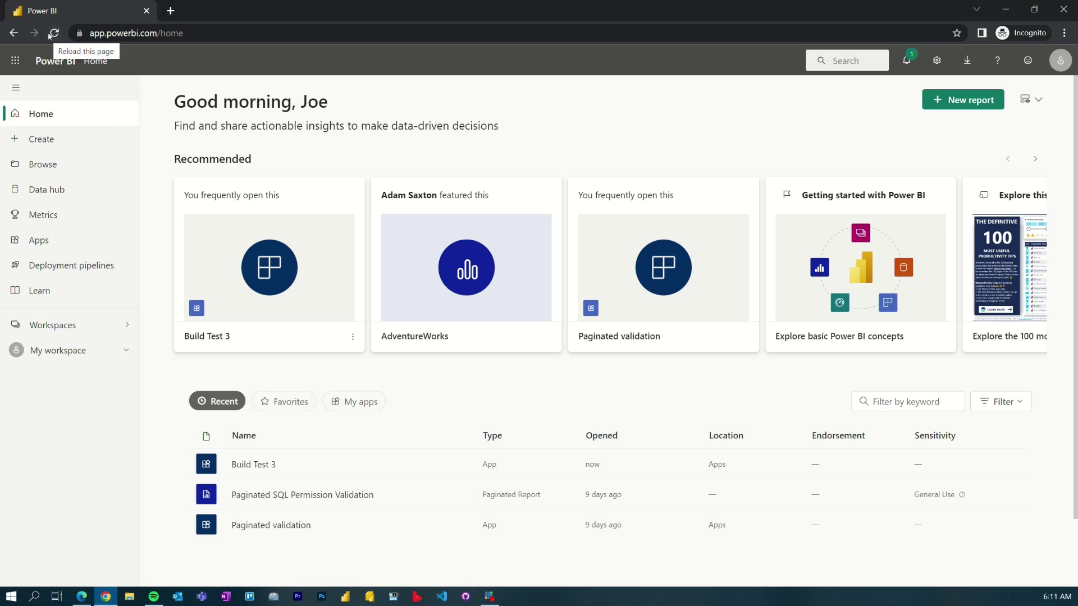
click(54, 33)
click(253, 469)
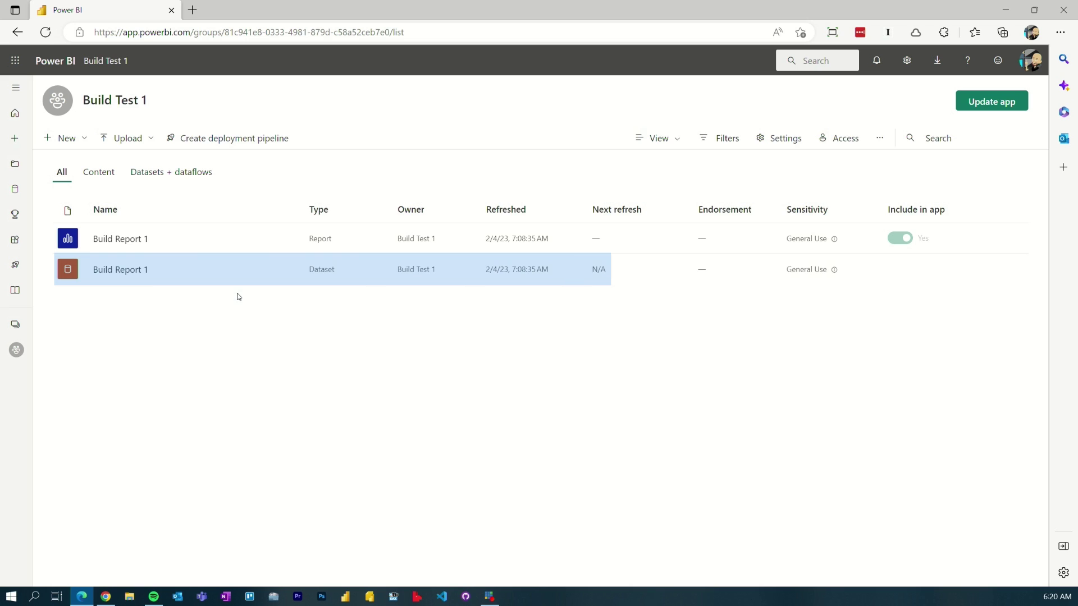
Step: Grant the viewer Read-only access to Build Report 1 dataset, without reshare, build rights or email
click(289, 277)
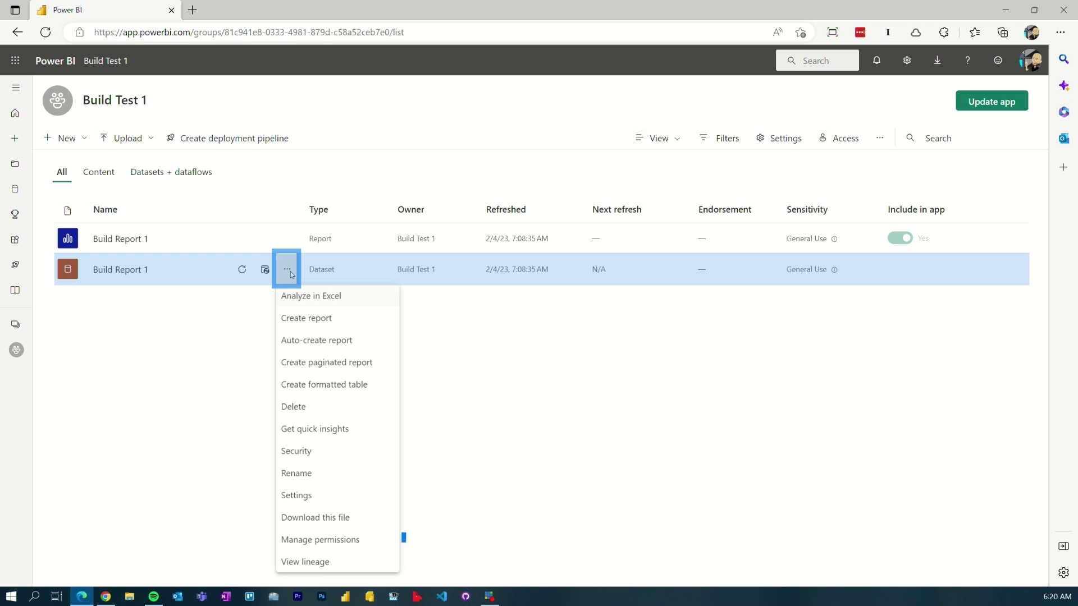
click(393, 547)
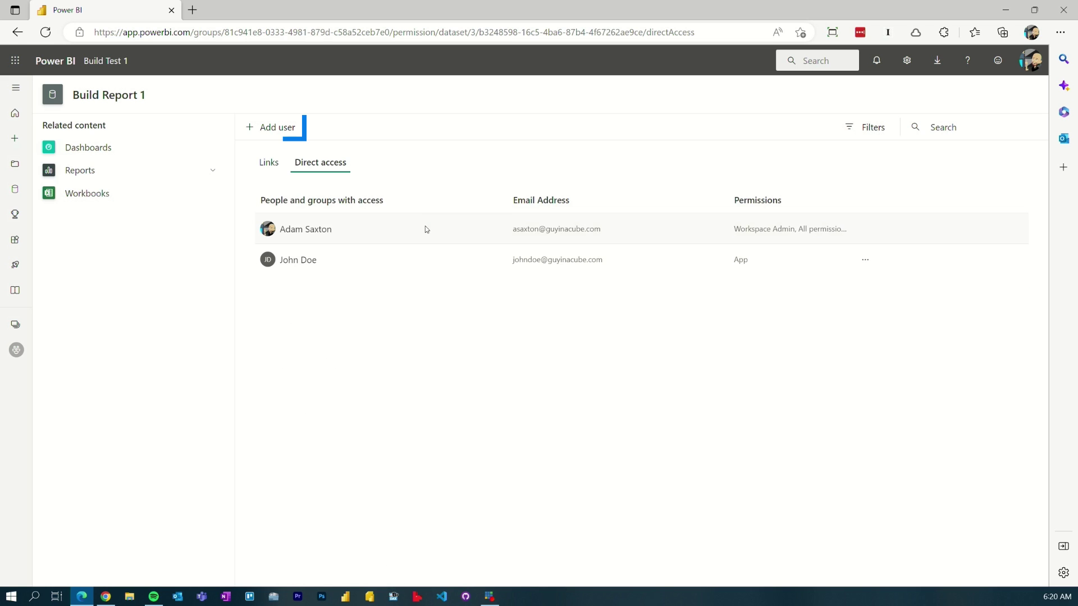
click(254, 129)
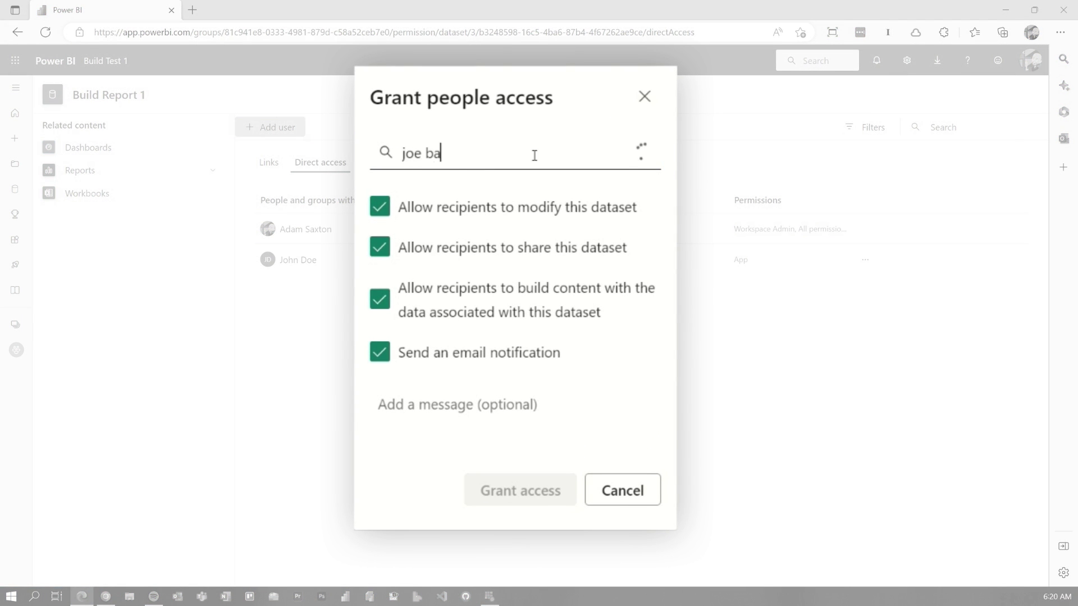
click(494, 197)
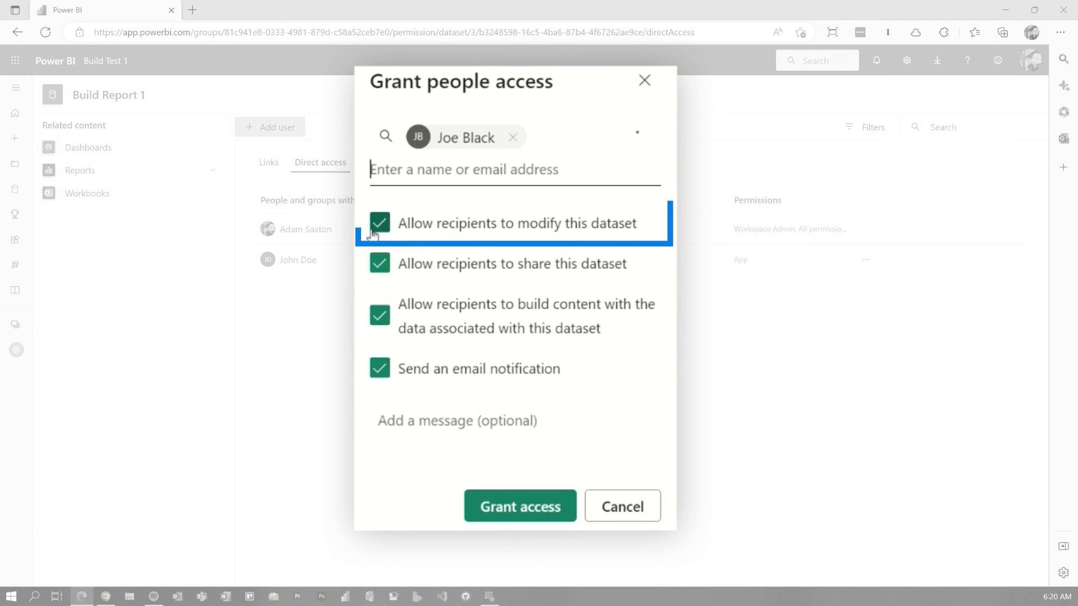
click(390, 264)
click(387, 323)
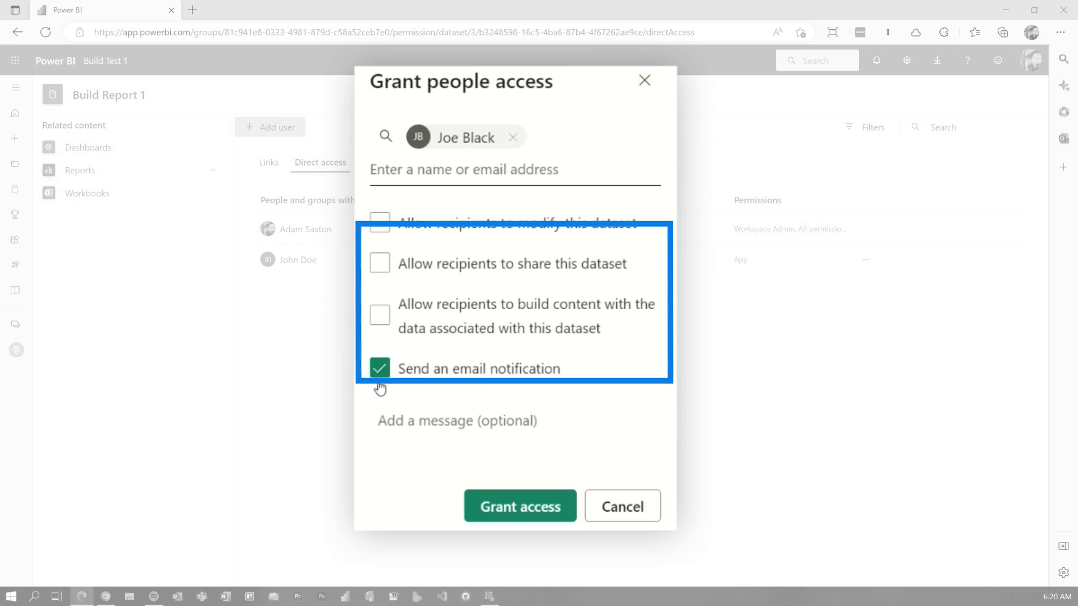
click(515, 371)
click(511, 448)
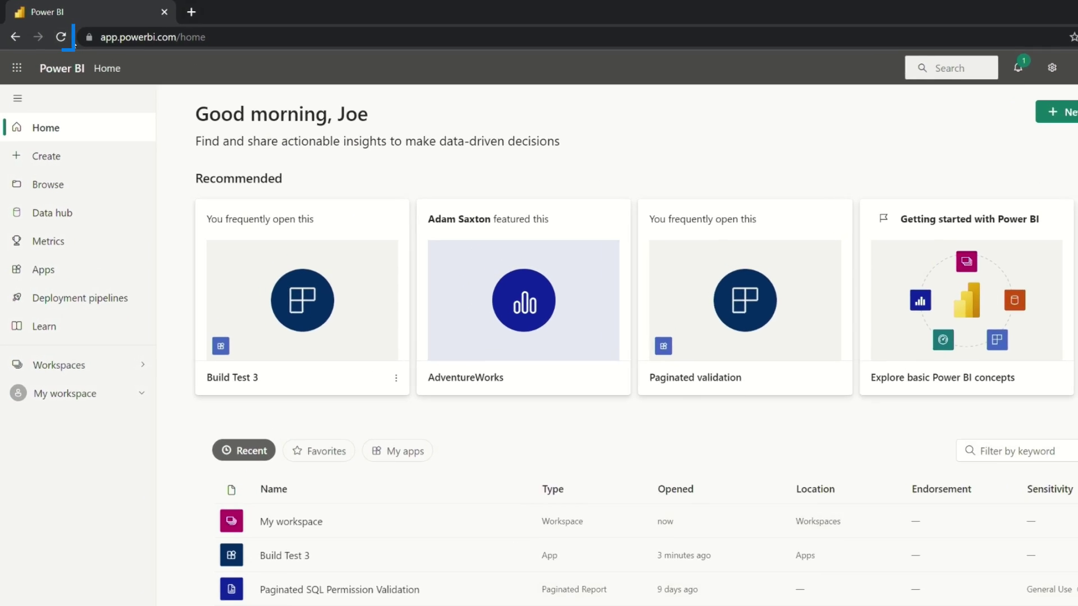
Step: Refresh the viewer's Power BI page and open Build Test 3 from the Apps list
click(63, 39)
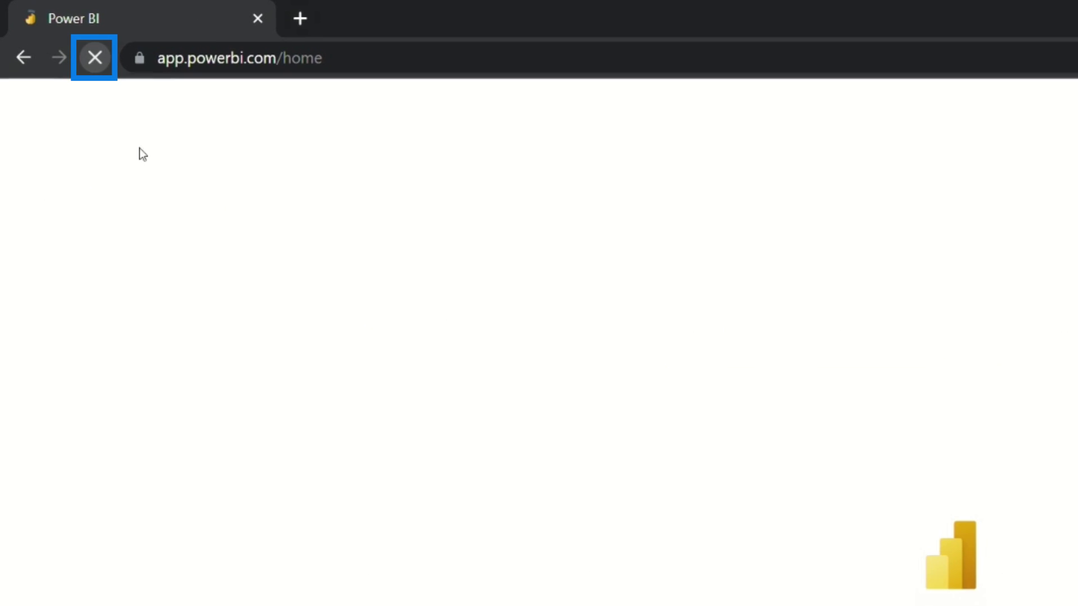
click(61, 431)
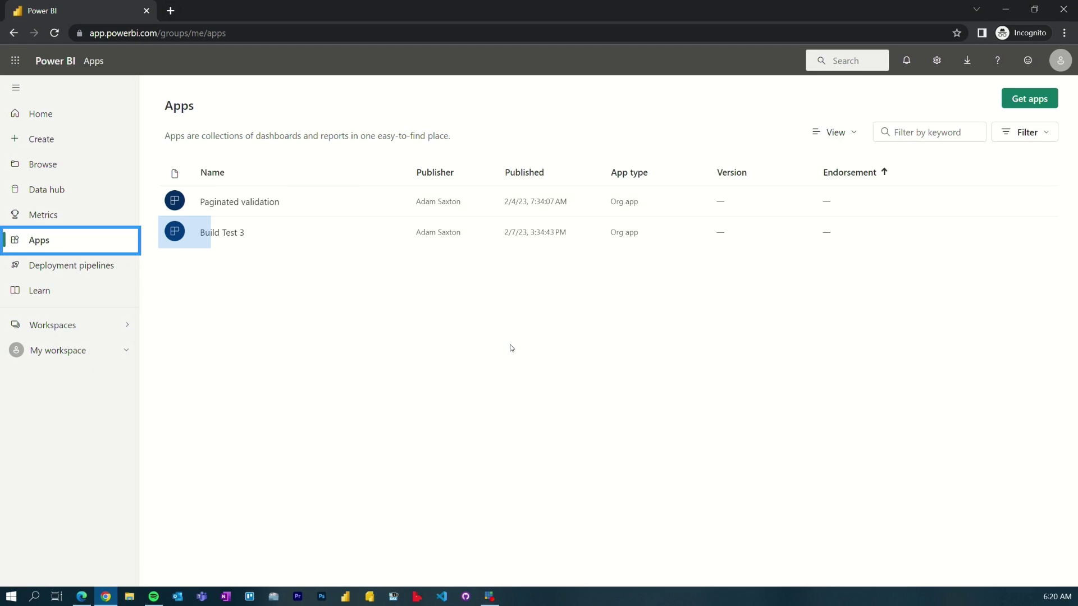
click(223, 232)
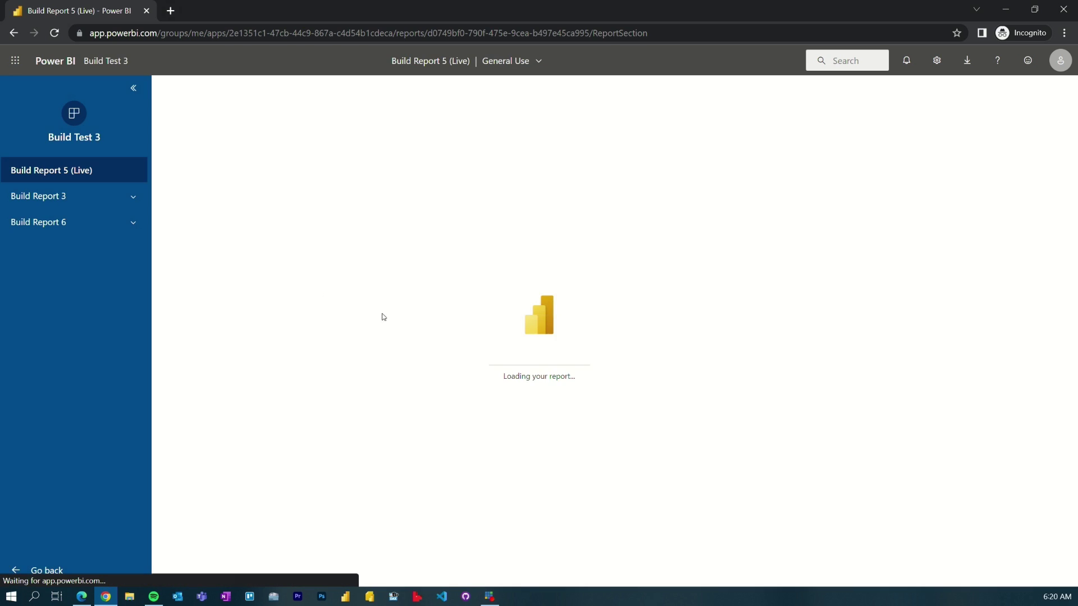